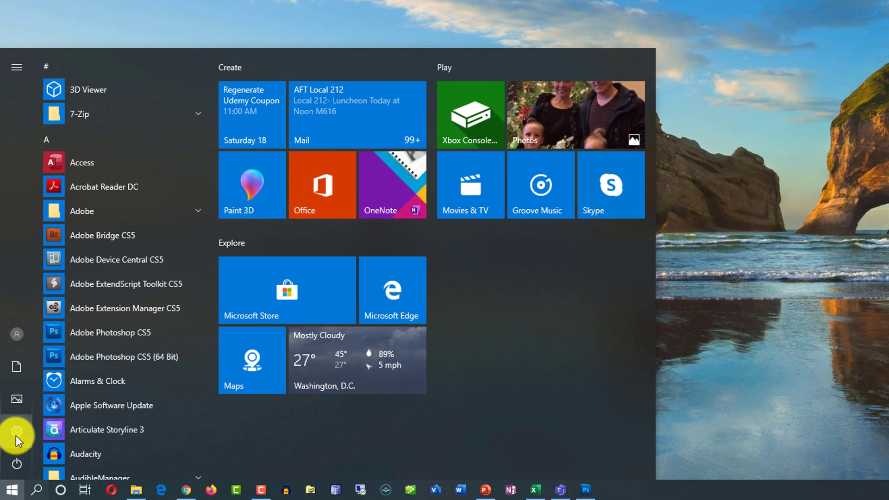
# - Check Windows Sandbox under Programs and Features' Windows features and apply the change
pyautogui.click(16, 432)
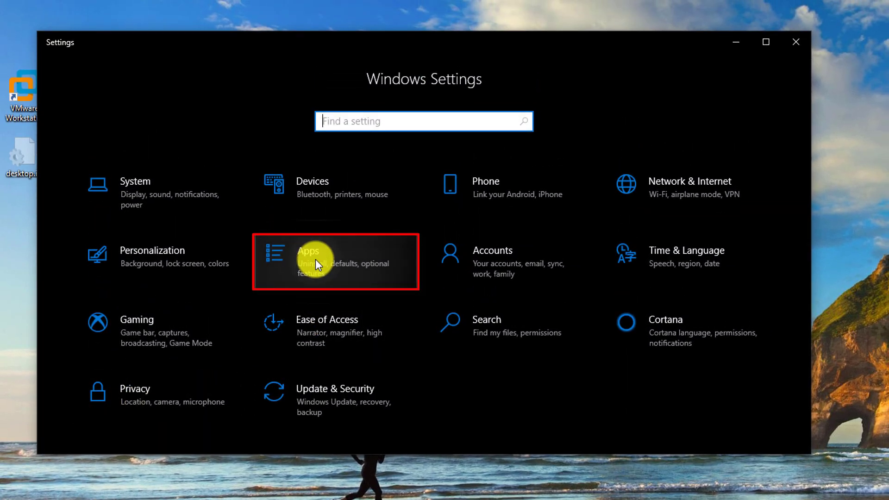
pyautogui.click(315, 259)
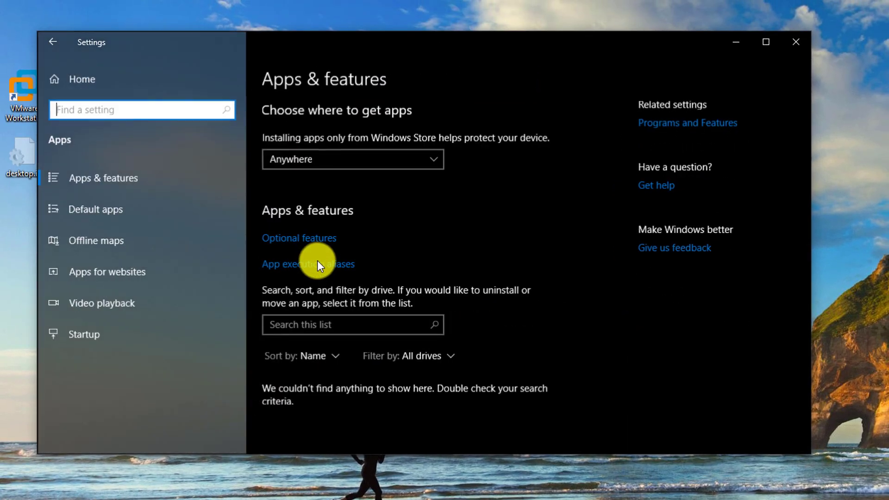
pyautogui.click(696, 123)
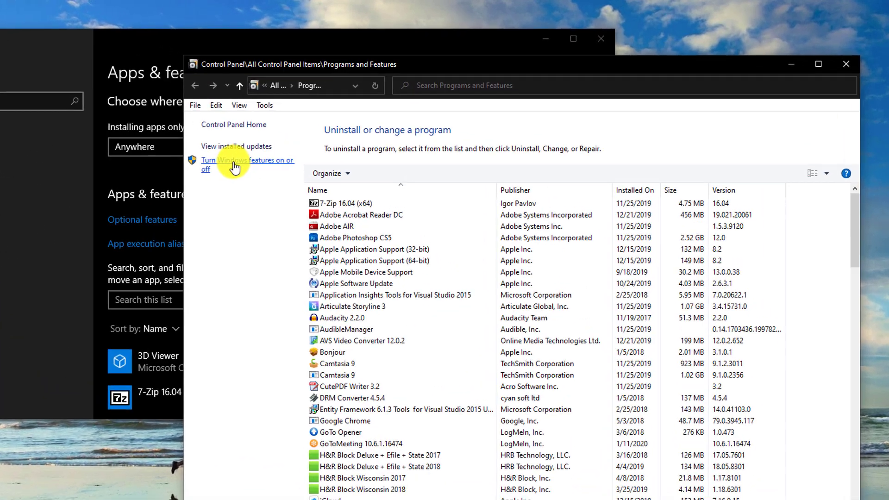
pyautogui.click(259, 146)
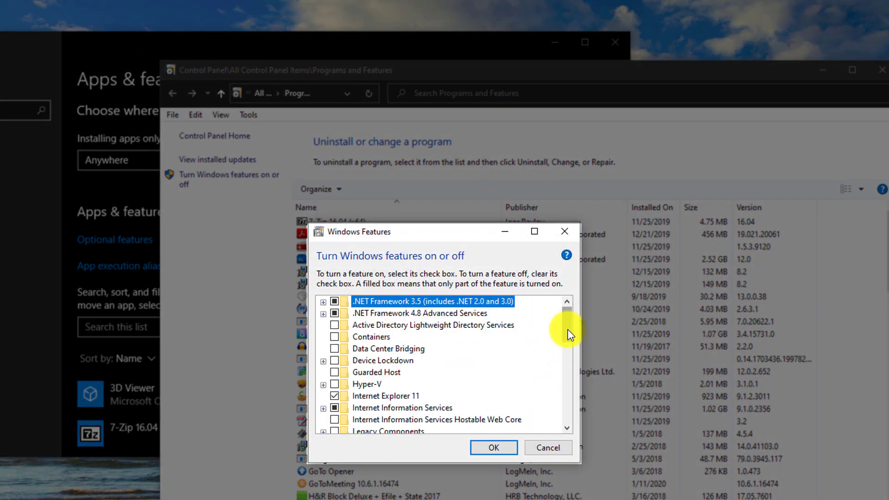
pyautogui.scroll(-5, 569, 398)
pyautogui.click(334, 384)
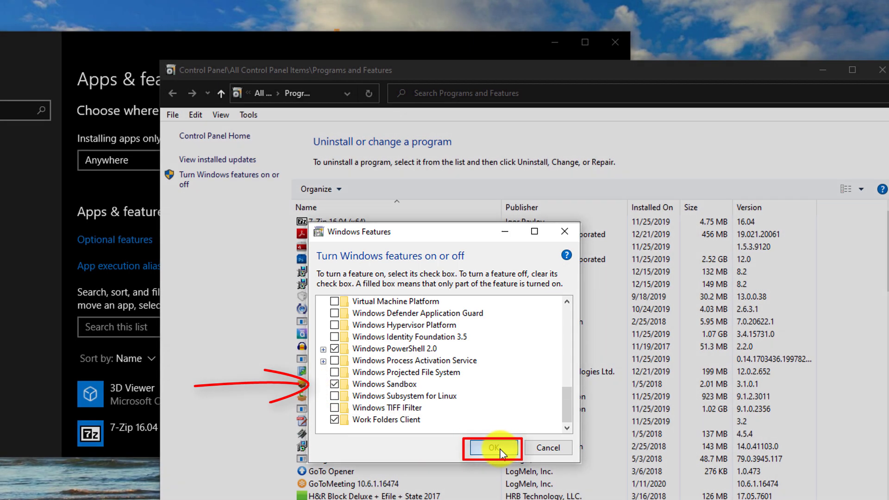
pyautogui.click(495, 447)
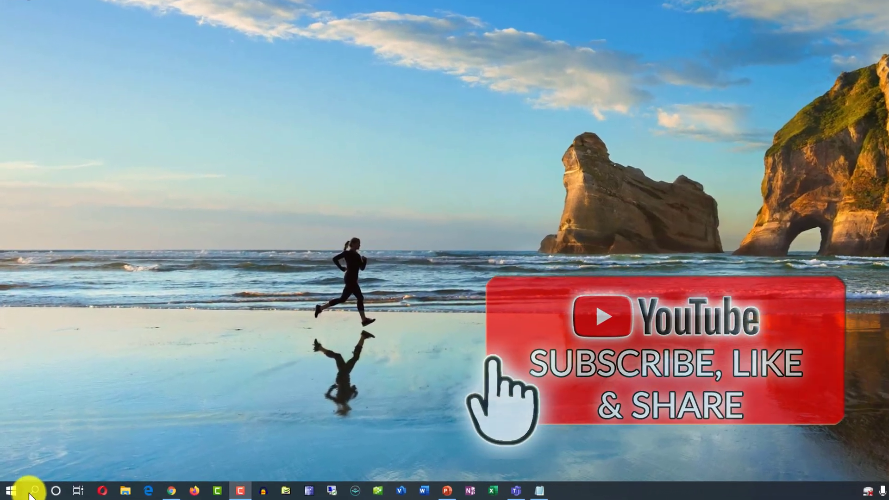
# - Search the taskbar for 'sandbo' and launch Windows Sandbox from the results
pyautogui.click(30, 493)
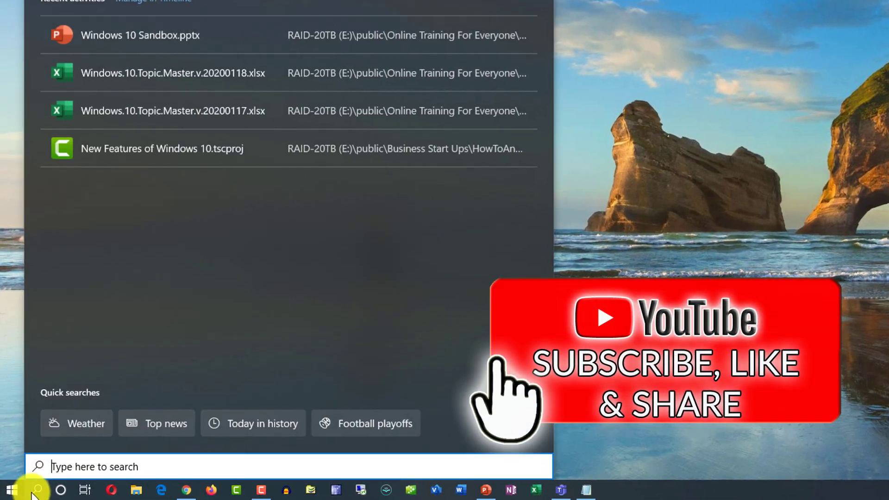
pyautogui.write('sand')
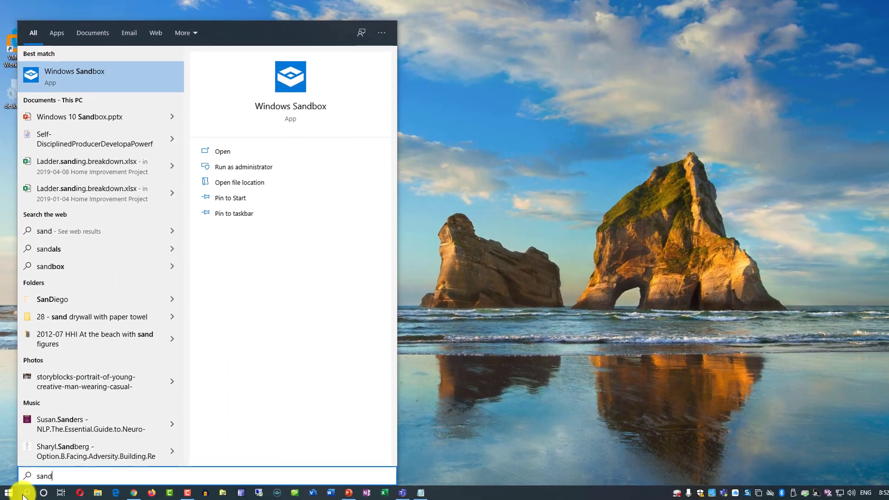
pyautogui.write('bo')
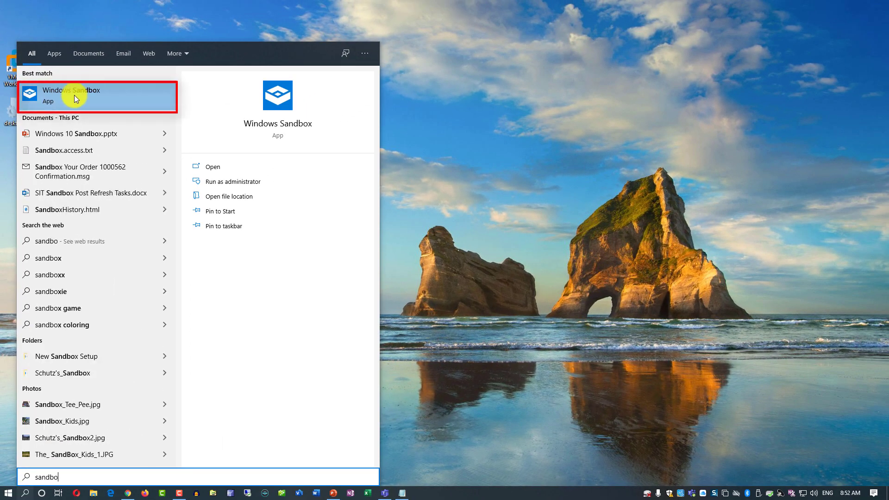
pyautogui.click(74, 96)
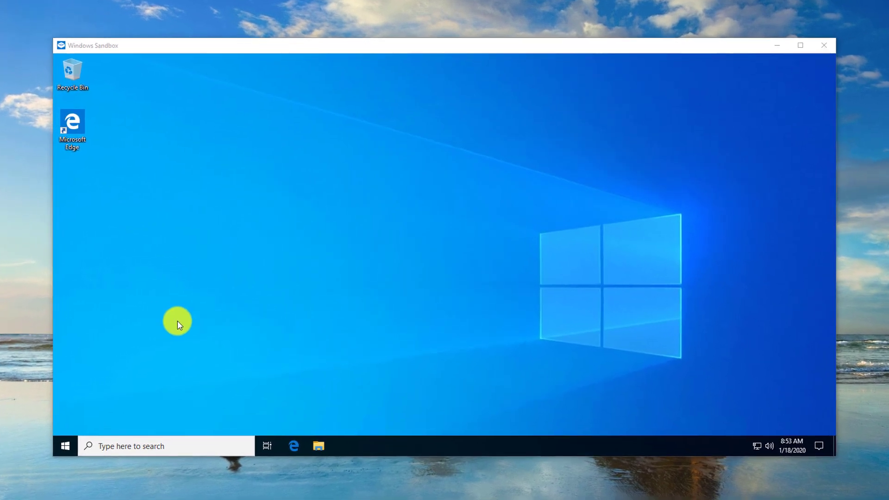
# - Browse the sandbox Start menu, then close Windows Sandbox and confirm discarding its contents
pyautogui.click(34, 473)
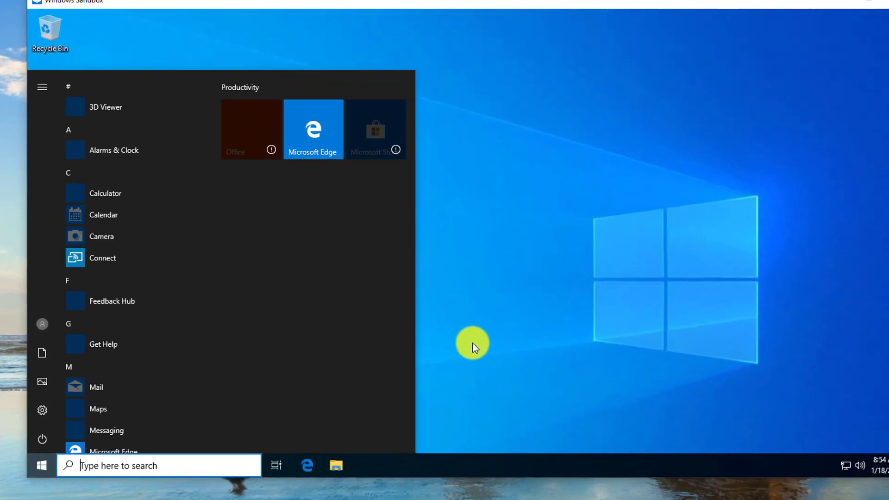
pyautogui.click(473, 342)
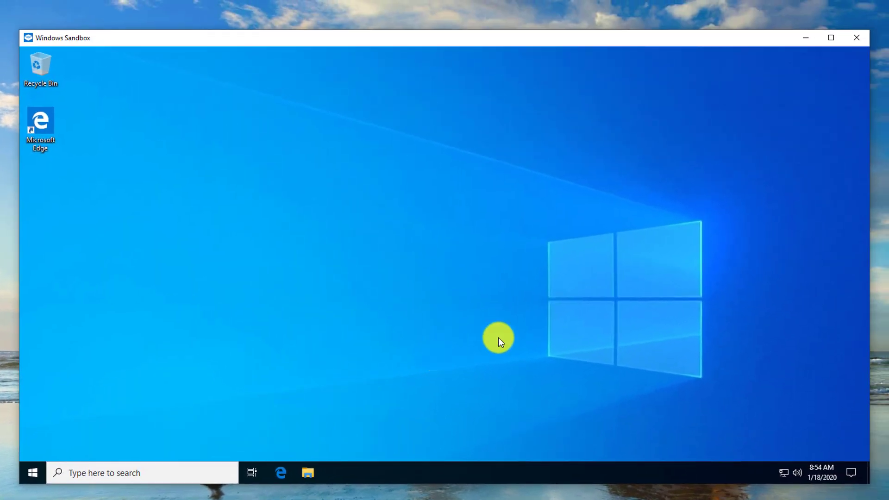
pyautogui.click(856, 38)
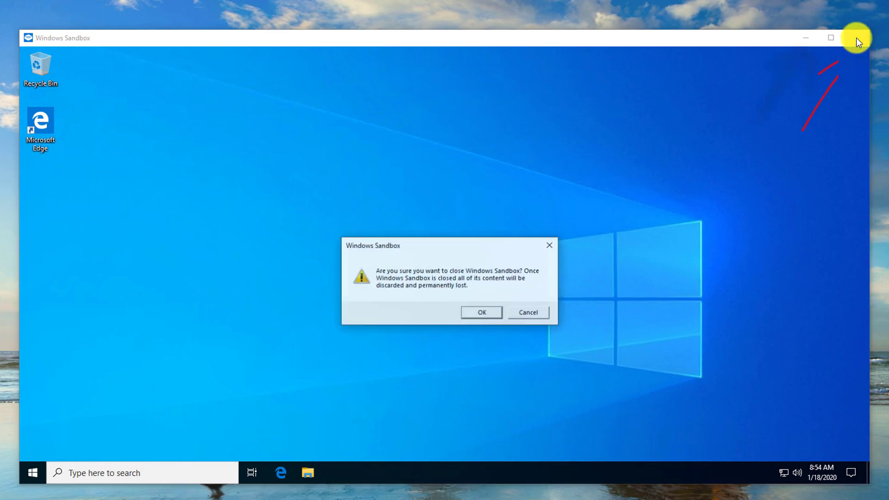
pyautogui.click(497, 298)
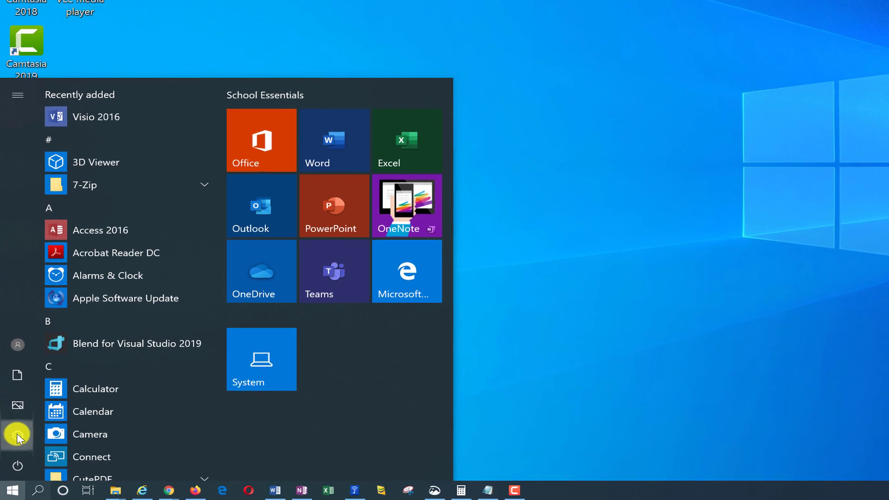
# - Search Settings for 'change' and go to the Change brightness level page
pyautogui.click(14, 447)
pyautogui.write('c')
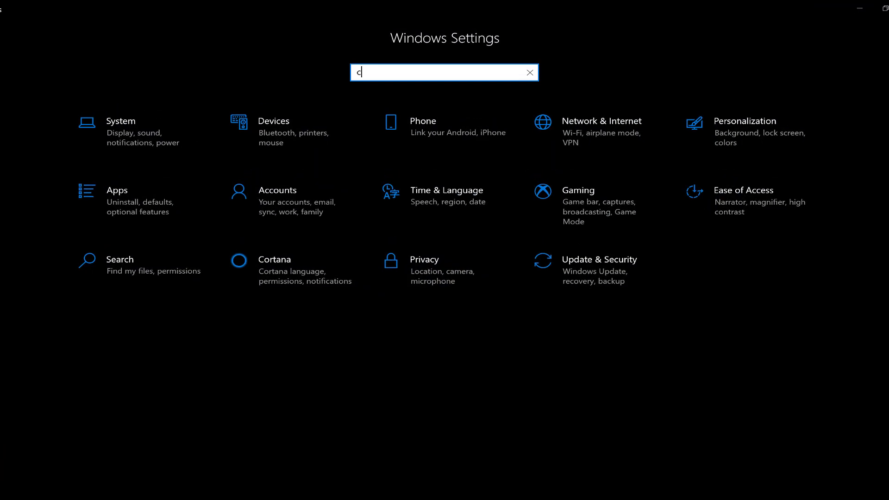
pyautogui.write('hange')
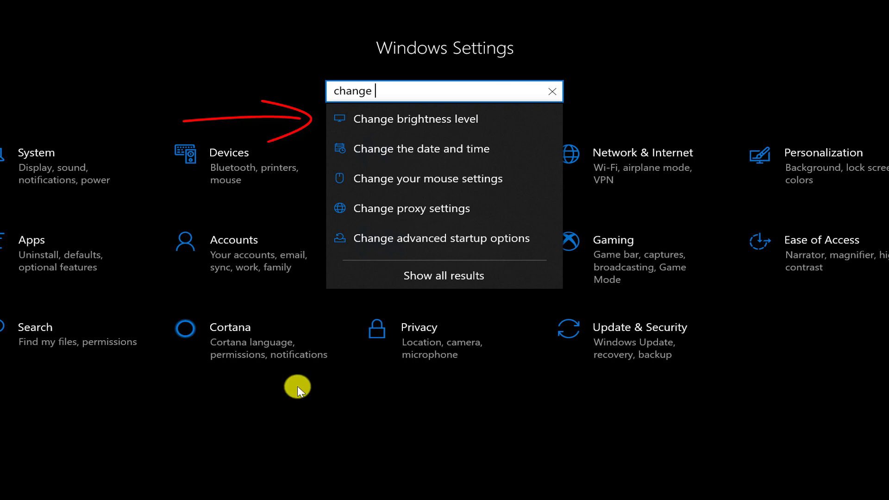
pyautogui.click(428, 121)
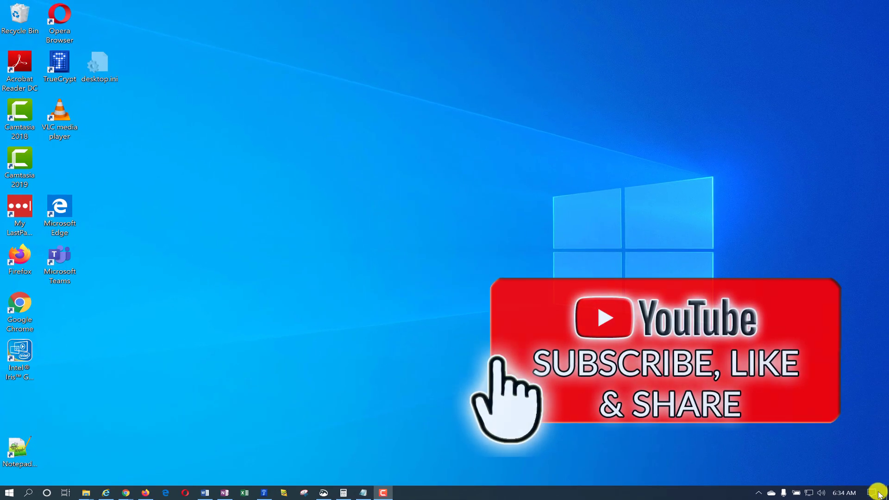
# - Drag the Action Center brightness slider down to about 29, then back to 100
pyautogui.click(874, 492)
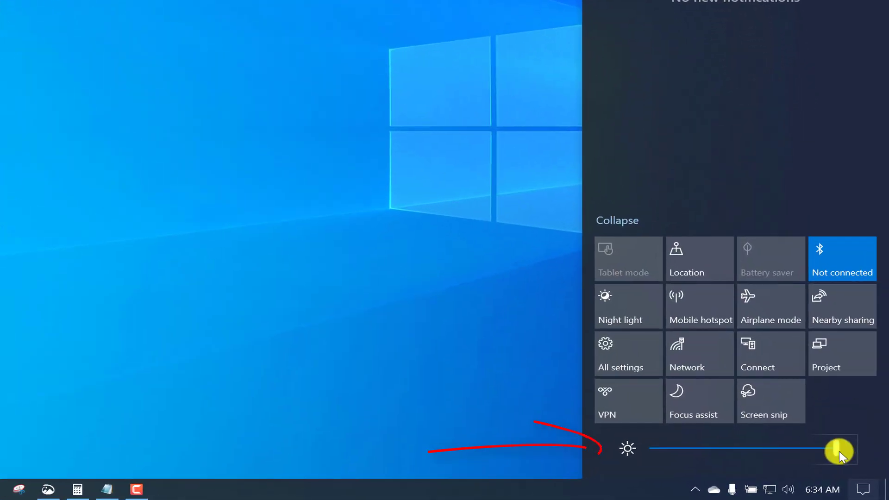
pyautogui.moveTo(840, 451); pyautogui.dragTo(707, 453)
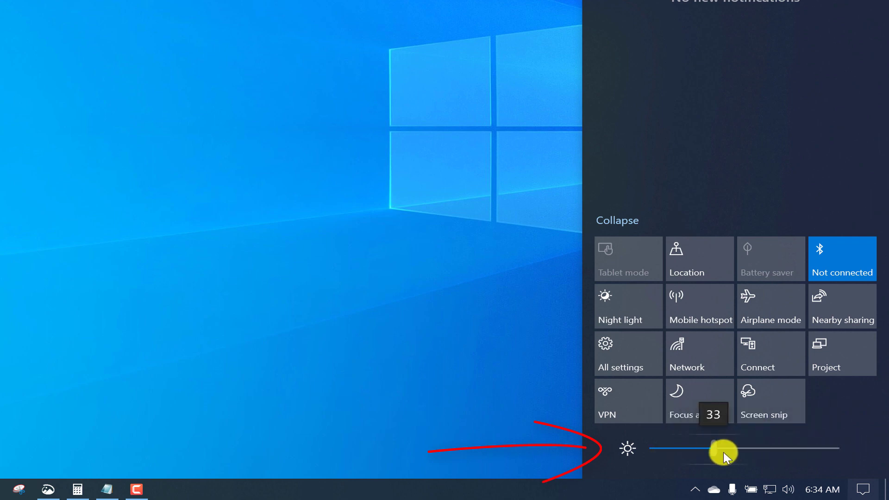
pyautogui.moveTo(831, 459); pyautogui.dragTo(845, 460)
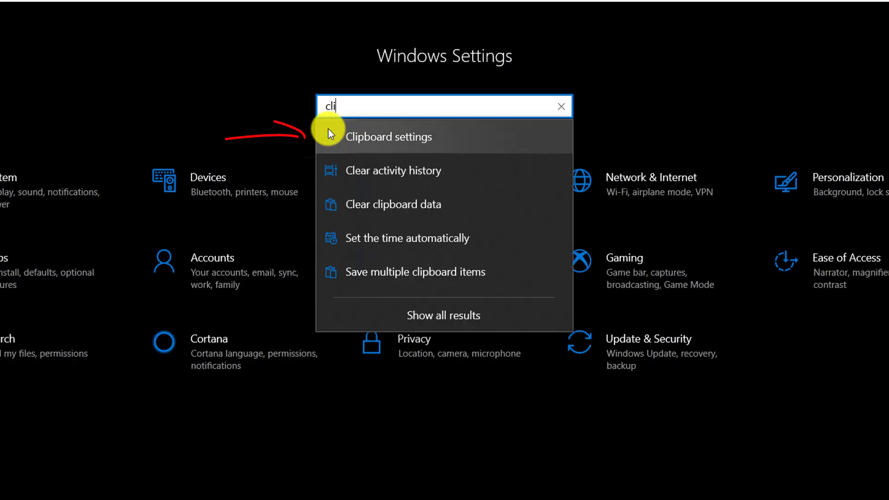
# - Find Clipboard settings by searching 'clip' and turn Clipboard history On
pyautogui.write('ip')
pyautogui.click(360, 140)
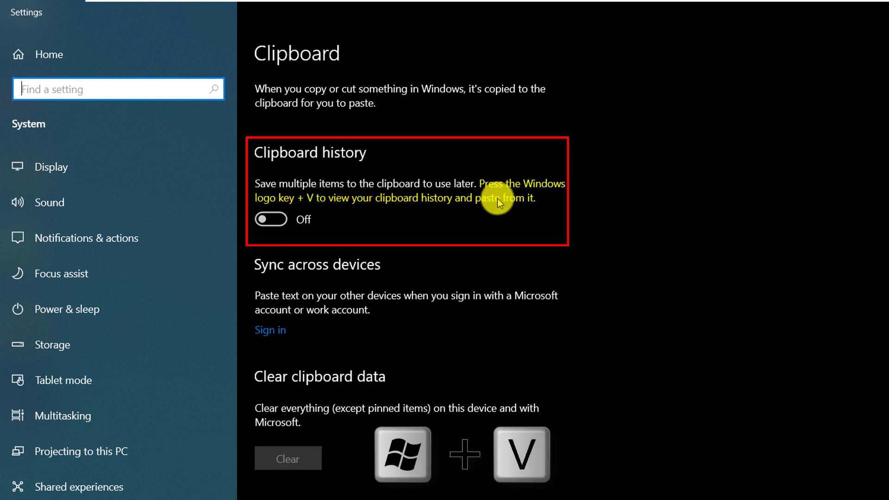
pyautogui.click(275, 219)
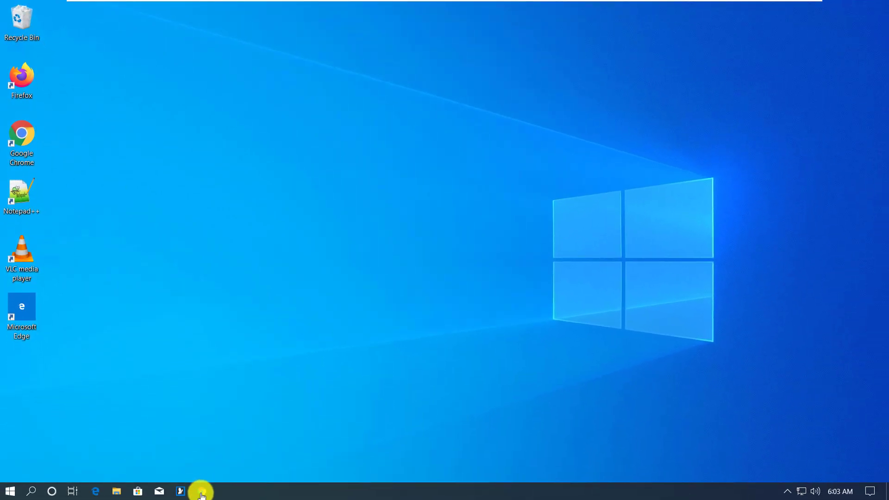
pyautogui.click(202, 492)
pyautogui.write('www.')
pyautogui.write('ft.com')
pyautogui.press('Return')
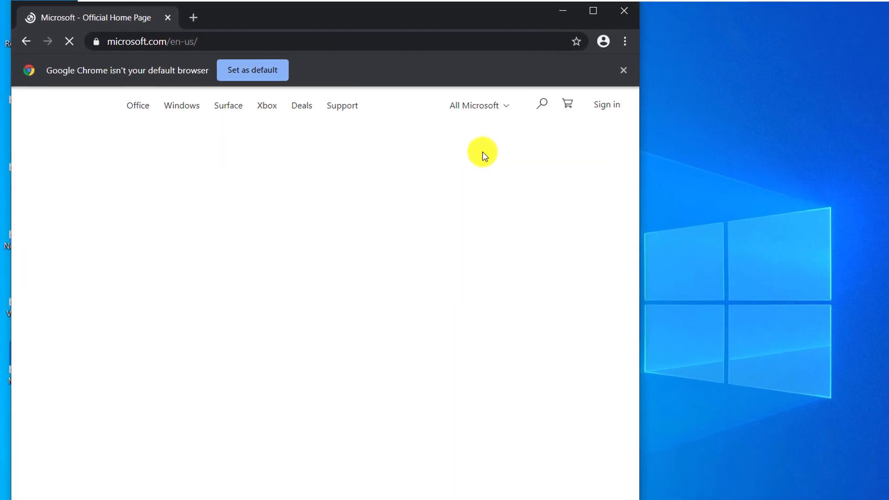
pyautogui.scroll(-2, 482, 393)
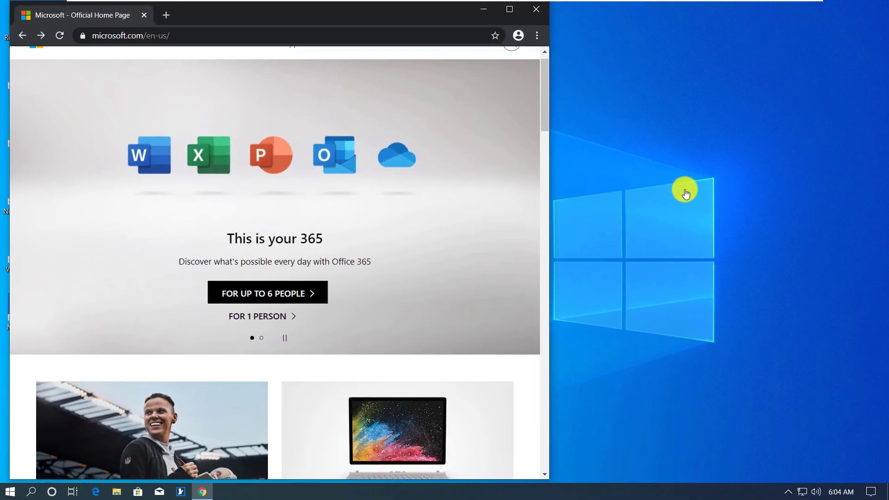
pyautogui.press('super+shift+s')
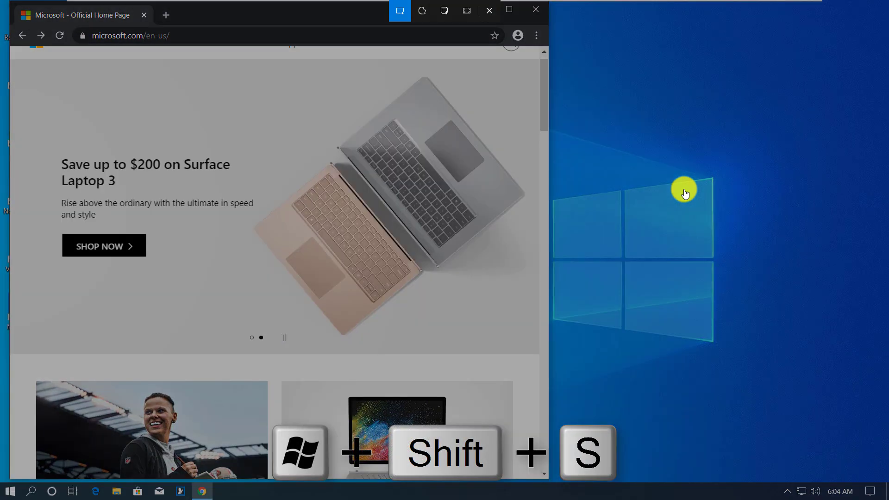
pyautogui.moveTo(355, 240)
pyautogui.mouseDown()
pyautogui.moveTo(490, 343)
pyautogui.moveTo(454, 350)
pyautogui.mouseUp()
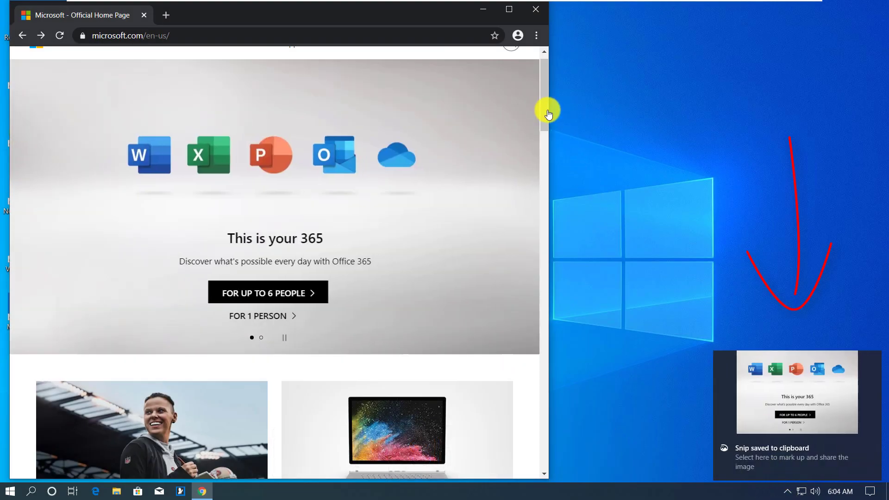
# - Select and copy the Xbox Series X description text
pyautogui.moveTo(544, 118)
pyautogui.mouseDown()
pyautogui.moveTo(553, 192)
pyautogui.moveTo(538, 218)
pyautogui.mouseUp()
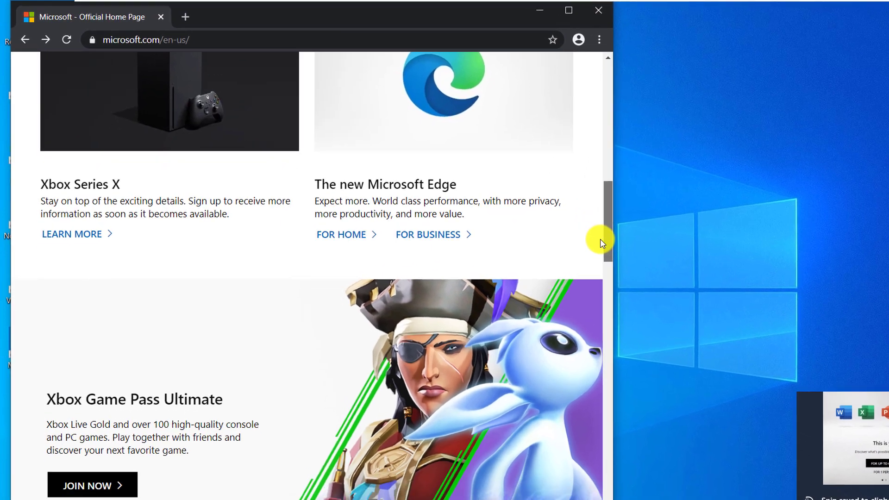
pyautogui.moveTo(230, 214); pyautogui.dragTo(42, 202)
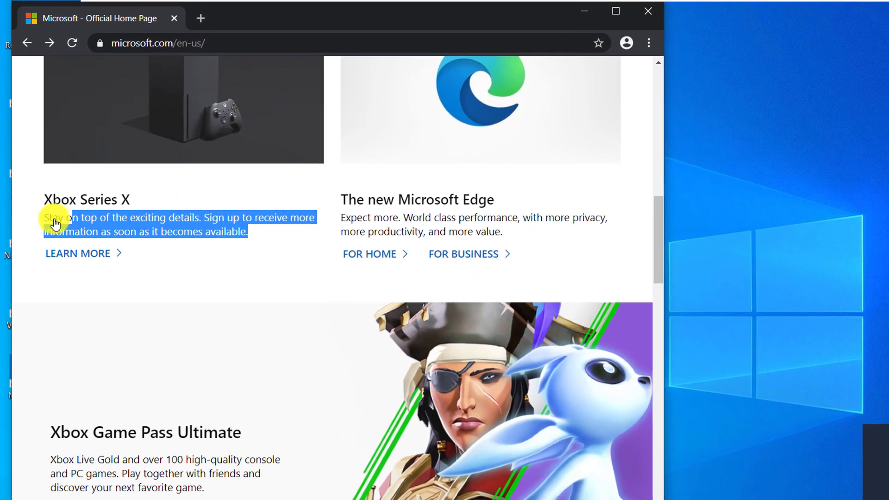
pyautogui.hotkey('ctrl', 'c')
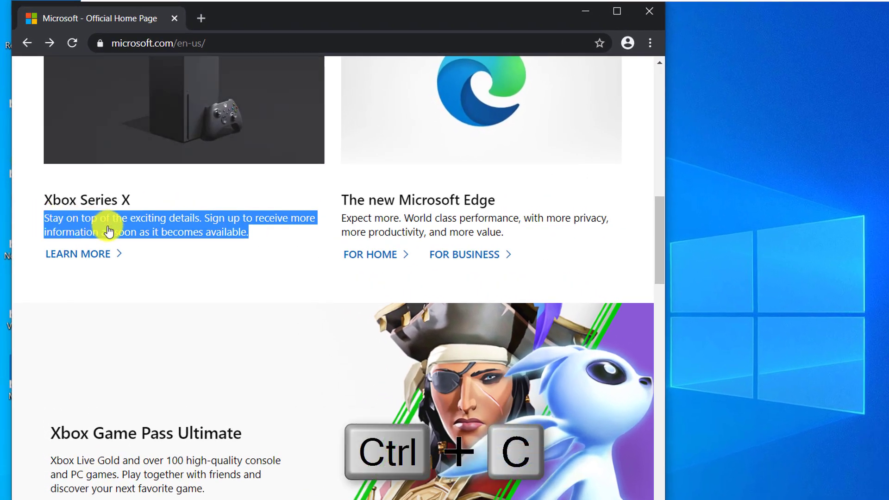
pyautogui.rightClick(177, 223)
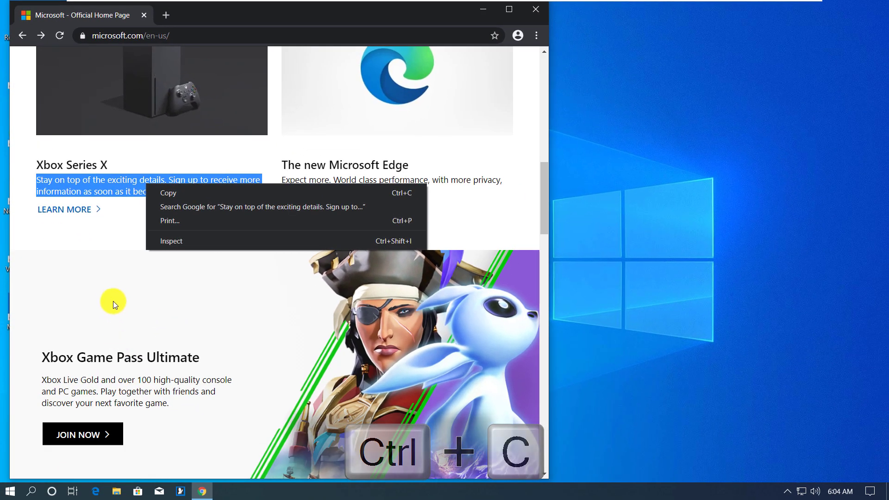
# - Snip the Xbox Game Pass Ultimate store page and show clipboard history
pyautogui.click(113, 301)
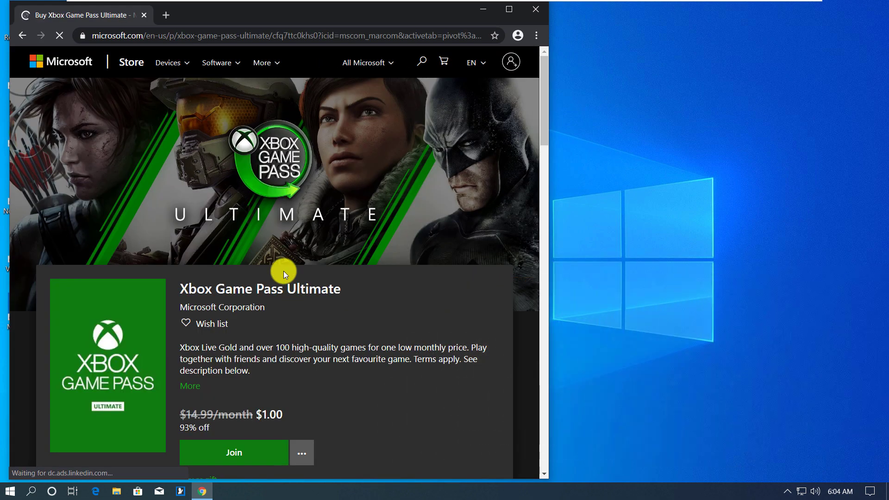
pyautogui.press('super+shift+s')
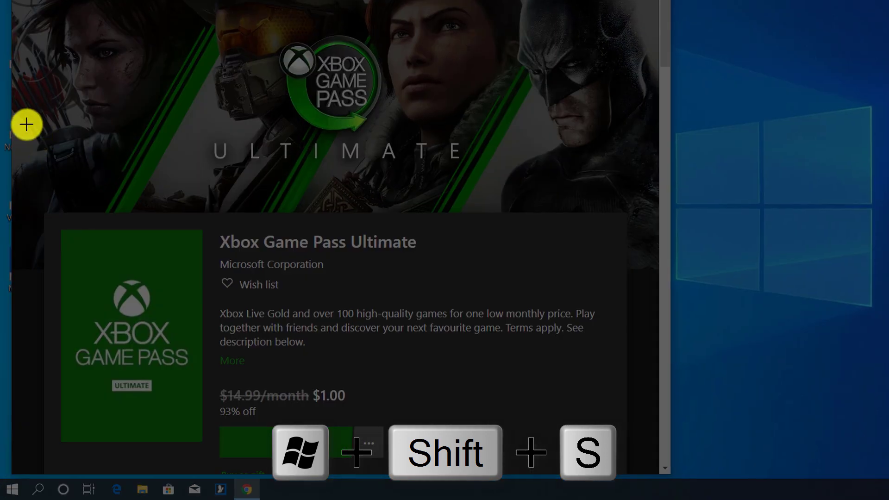
pyautogui.moveTo(27, 124); pyautogui.dragTo(612, 468)
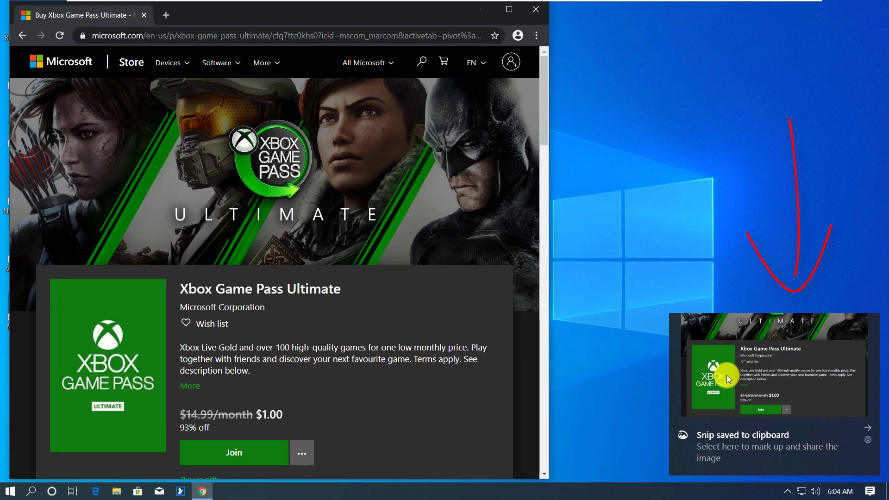
pyautogui.press('super+v')
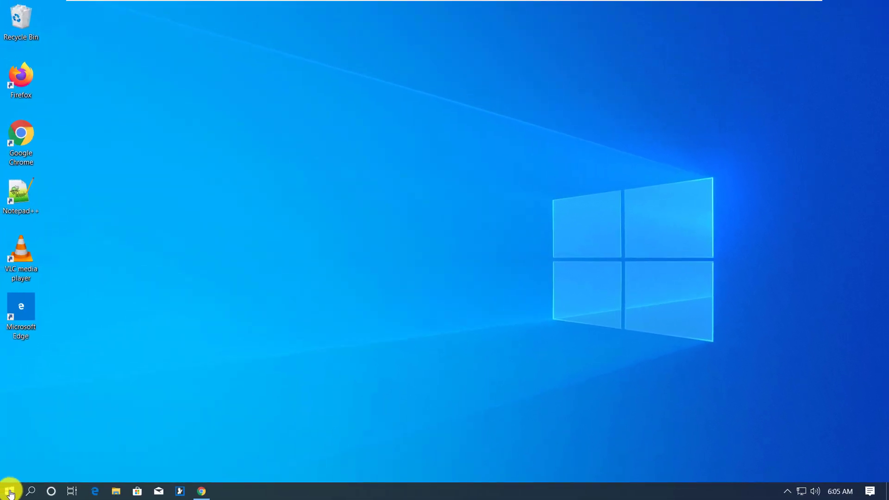
# - Start WordPad and paste the Office 365 image from clipboard history
pyautogui.click(11, 492)
pyautogui.write('wor')
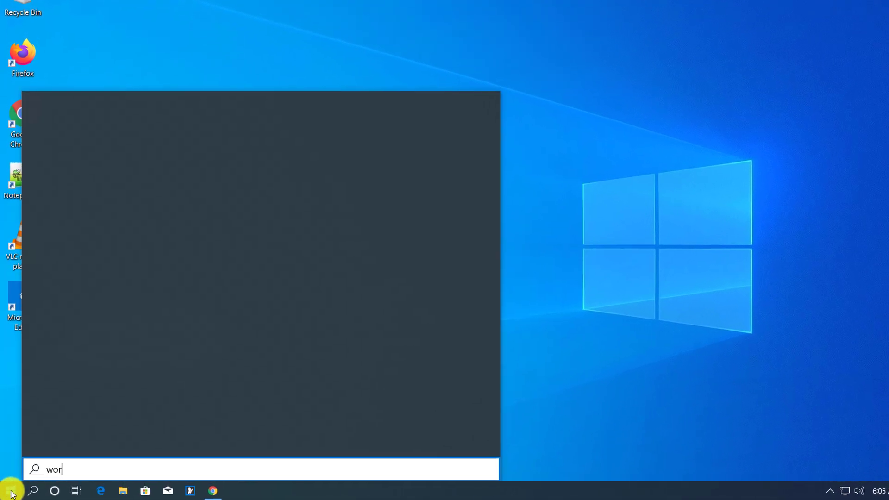
pyautogui.write('dpad')
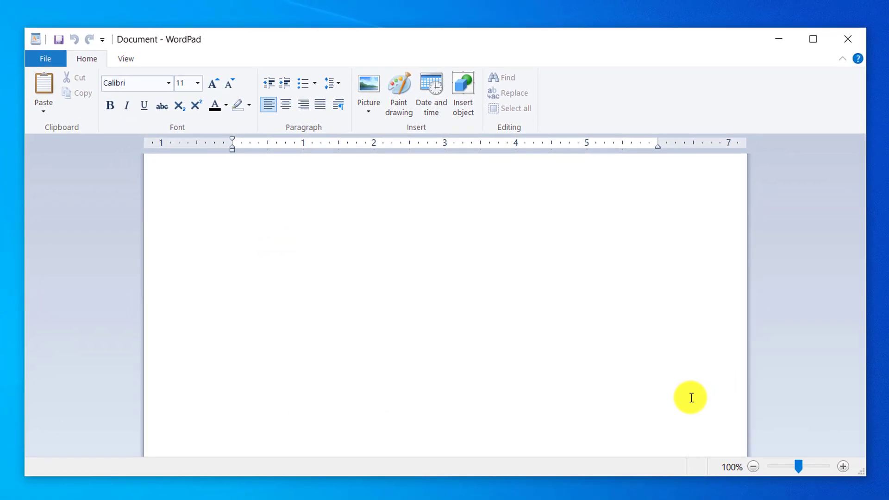
pyautogui.press('super+v')
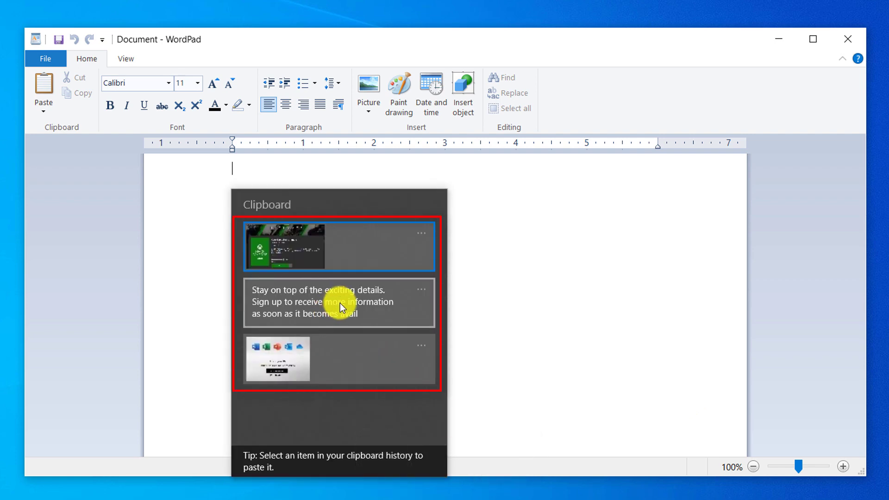
pyautogui.click(296, 358)
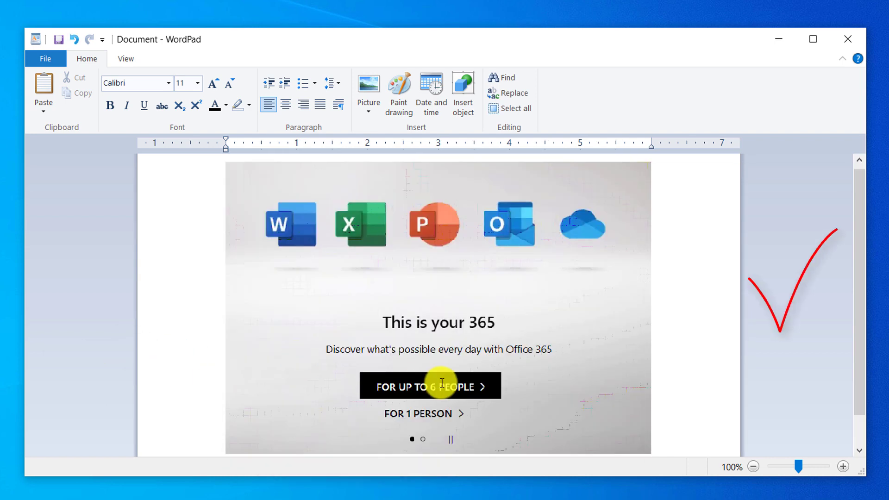
# - Paste the Xbox sign-up text from clipboard history below the image
pyautogui.scroll(-1, 738, 402)
pyautogui.scroll(-1, 739, 402)
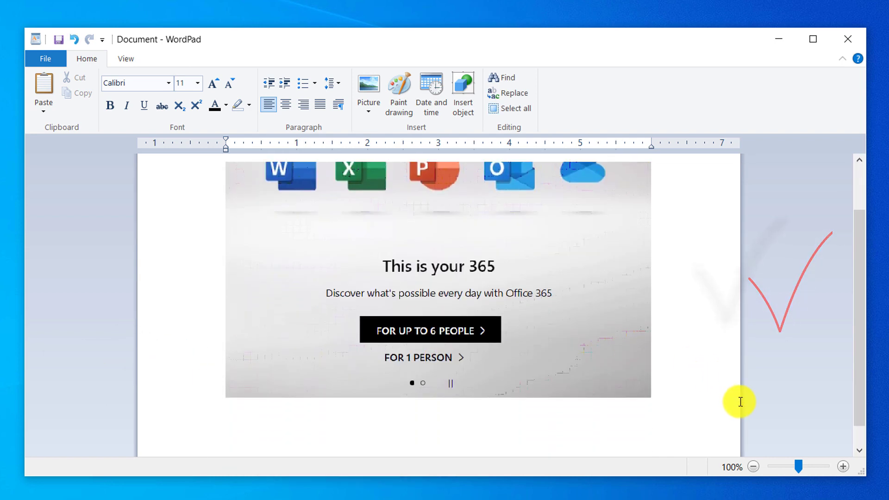
pyautogui.press('super+v')
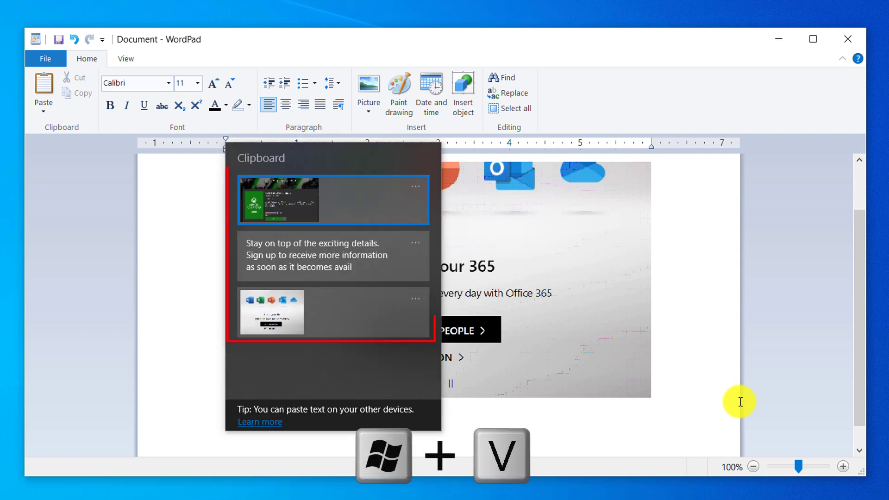
pyautogui.click(341, 262)
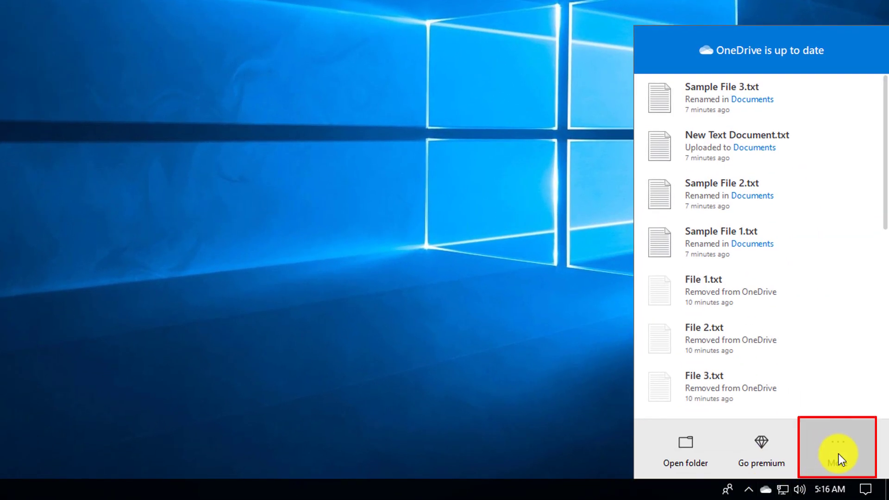
# - Unlock the OneDrive Personal Vault, verifying identity by email
pyautogui.click(842, 450)
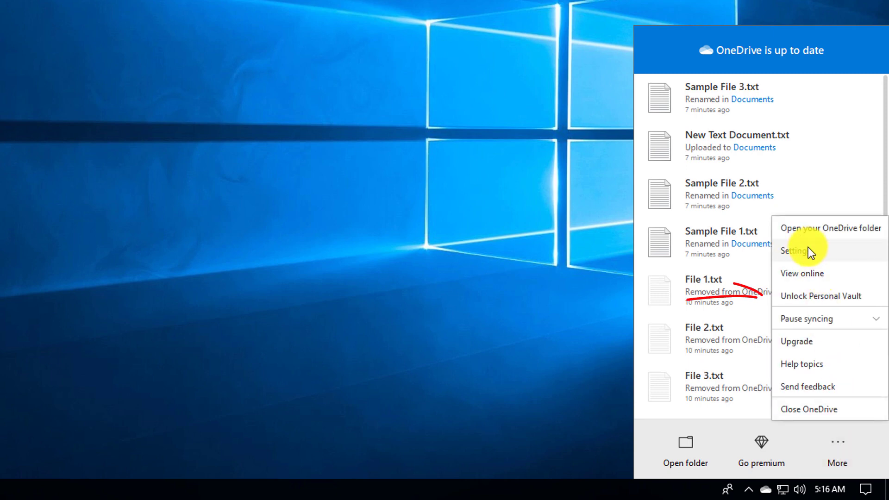
pyautogui.click(806, 296)
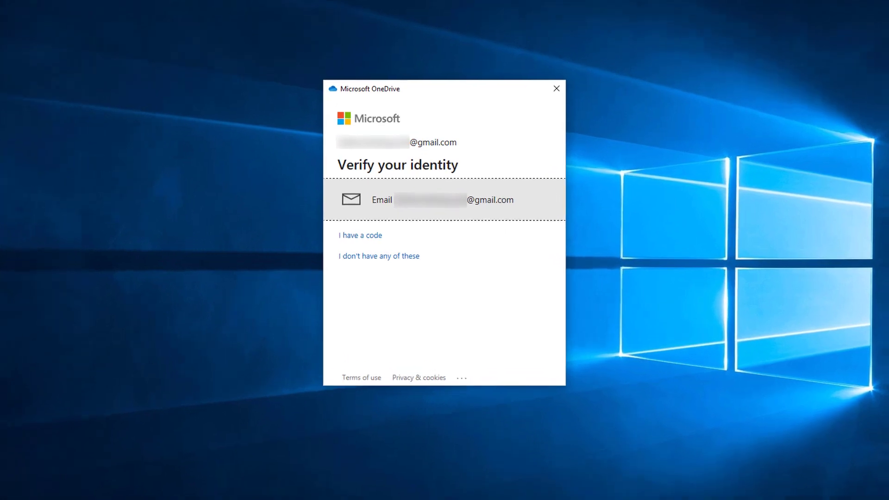
pyautogui.click(435, 197)
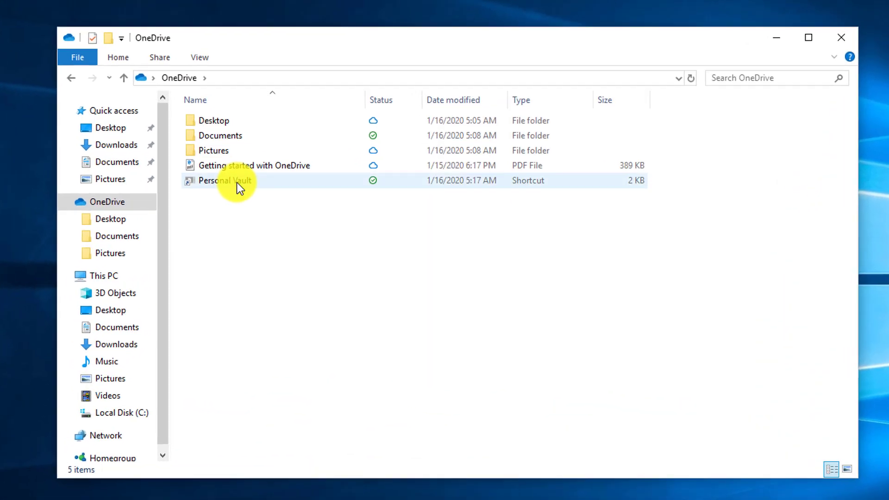
# - Enter the Personal Vault folder to list Sample File 1, 2 and 3
pyautogui.doubleClick(227, 181)
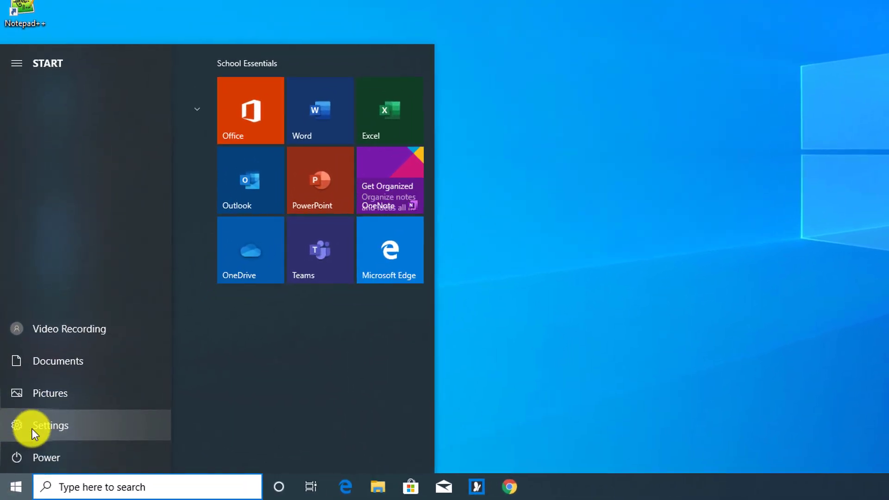
# - Search Settings for 'active hours' and turn on 'Automatically adjust active hours'
pyautogui.click(95, 424)
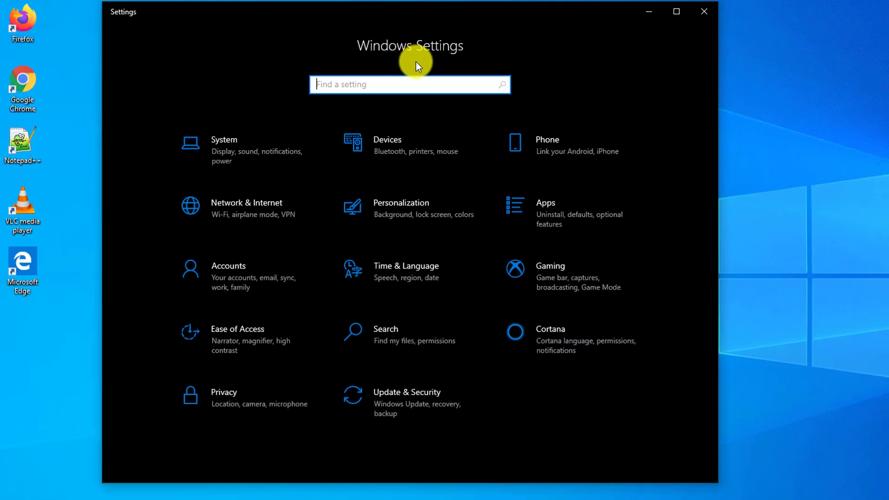
pyautogui.write('active hours')
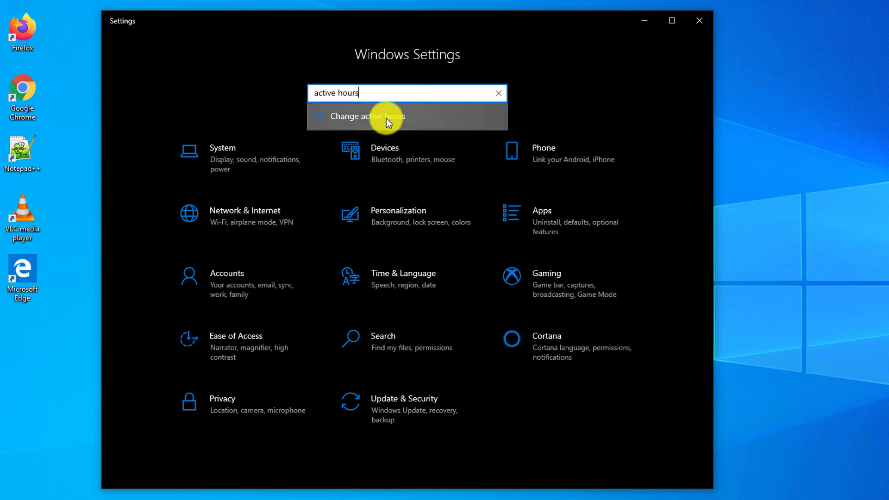
pyautogui.click(386, 118)
pyautogui.click(172, 84)
pyautogui.write('active hours')
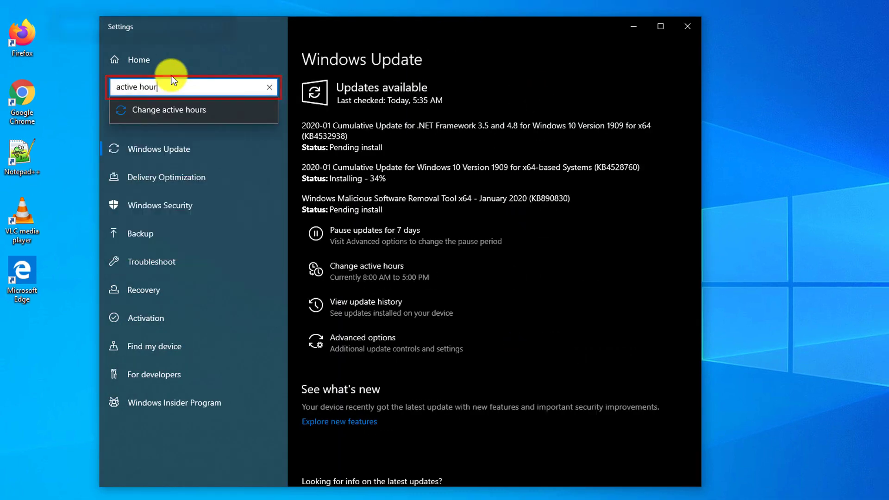
pyautogui.click(179, 111)
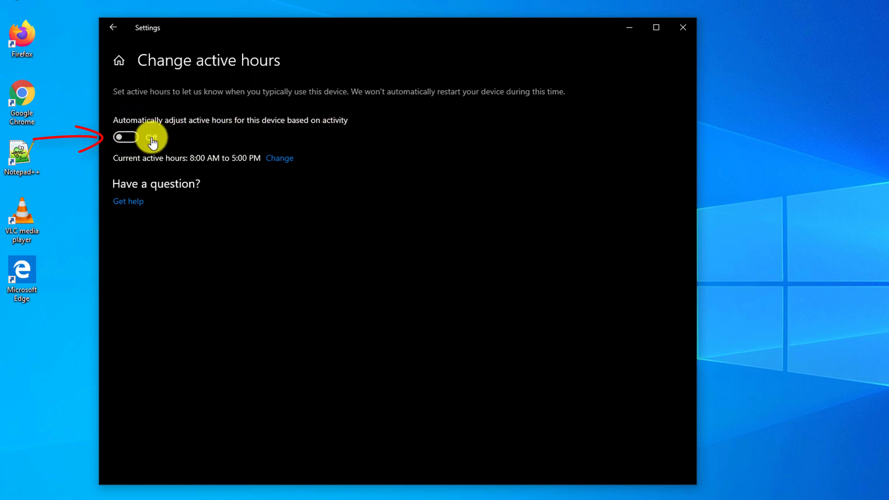
pyautogui.click(131, 141)
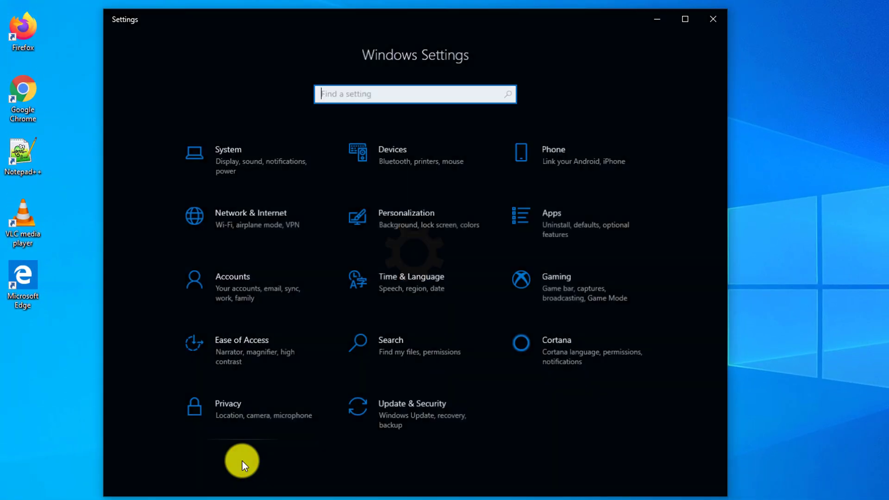
# - In Ease of Access display options, preview text at about 136%, then scale apps to 125% and 150%
pyautogui.click(249, 349)
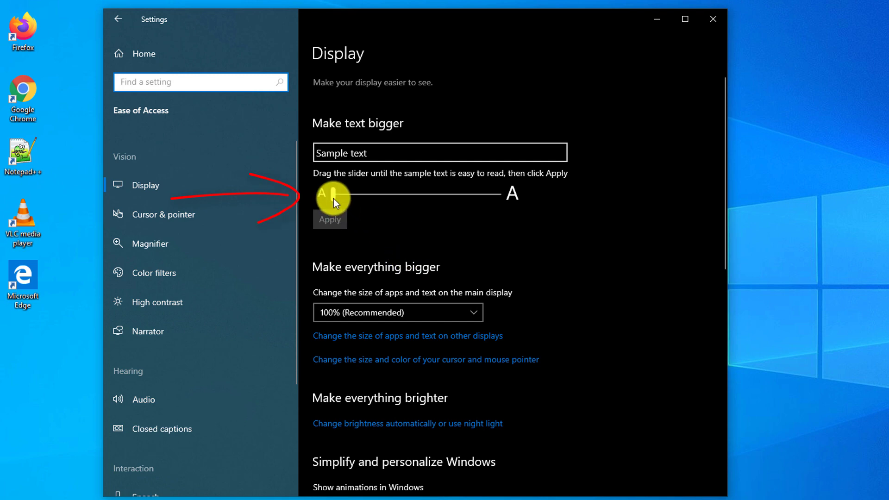
pyautogui.moveTo(333, 198)
pyautogui.mouseDown()
pyautogui.moveTo(478, 215)
pyautogui.moveTo(323, 210)
pyautogui.mouseUp()
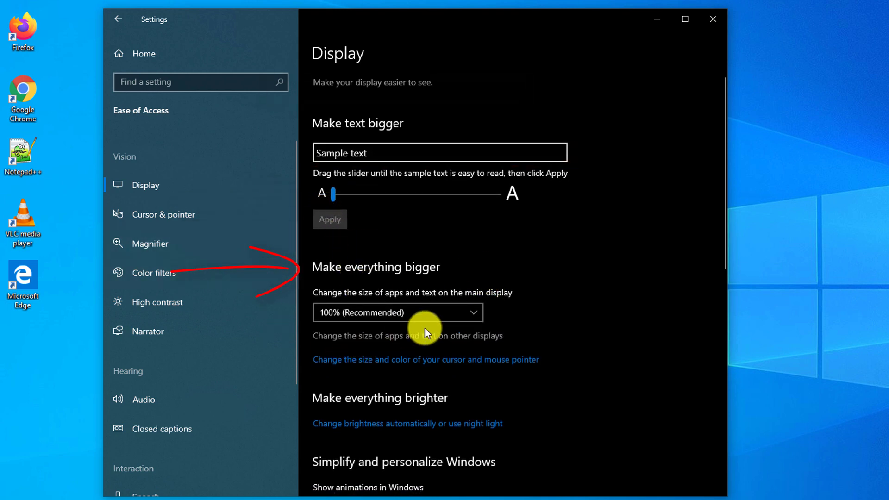
pyautogui.click(476, 312)
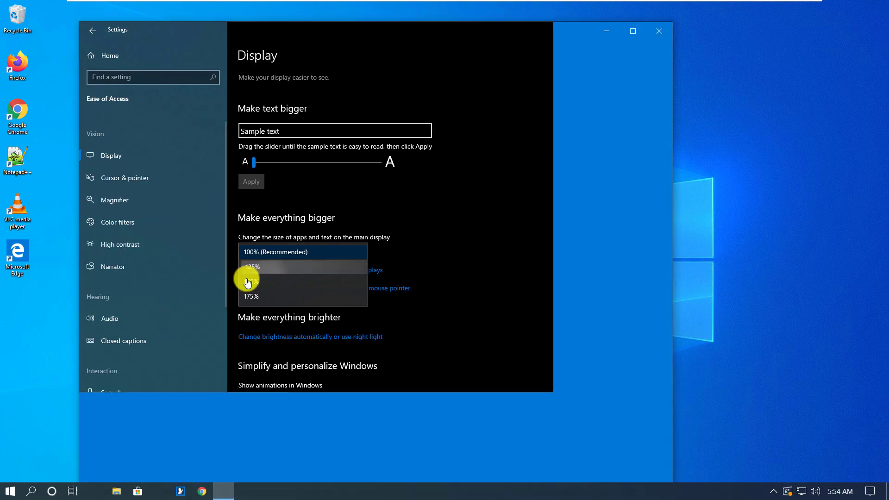
pyautogui.click(262, 270)
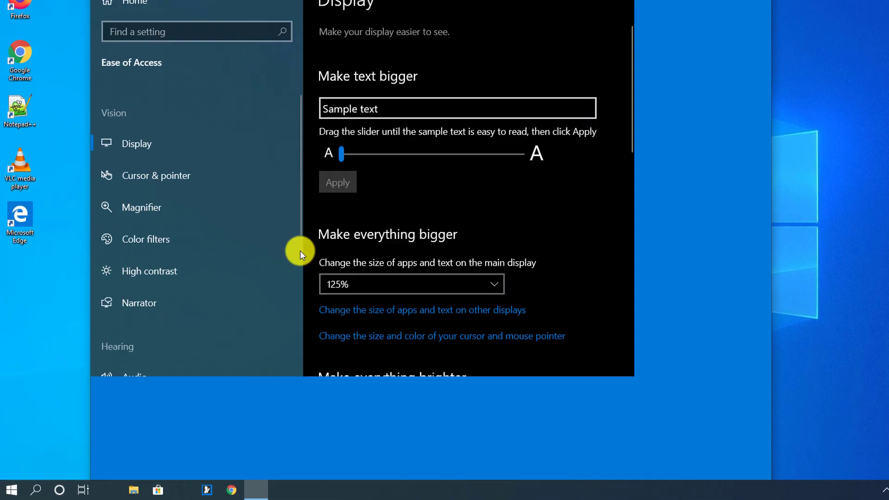
pyautogui.click(496, 286)
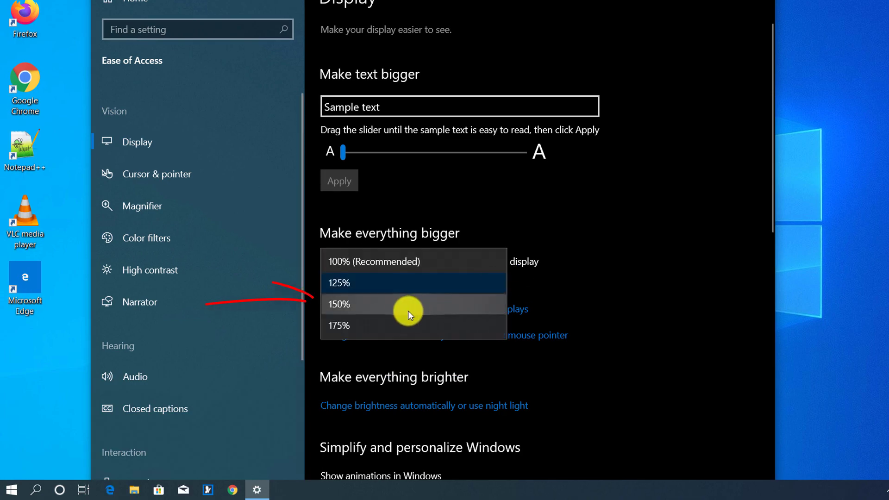
pyautogui.click(409, 280)
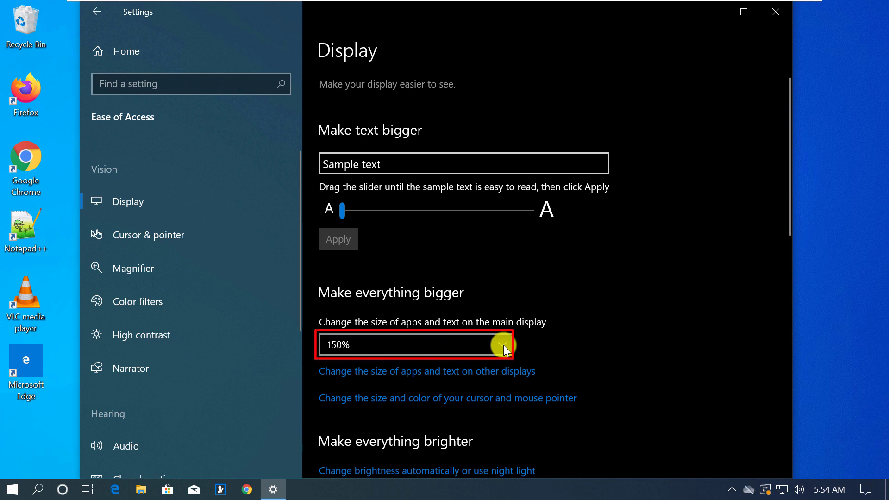
pyautogui.click(503, 346)
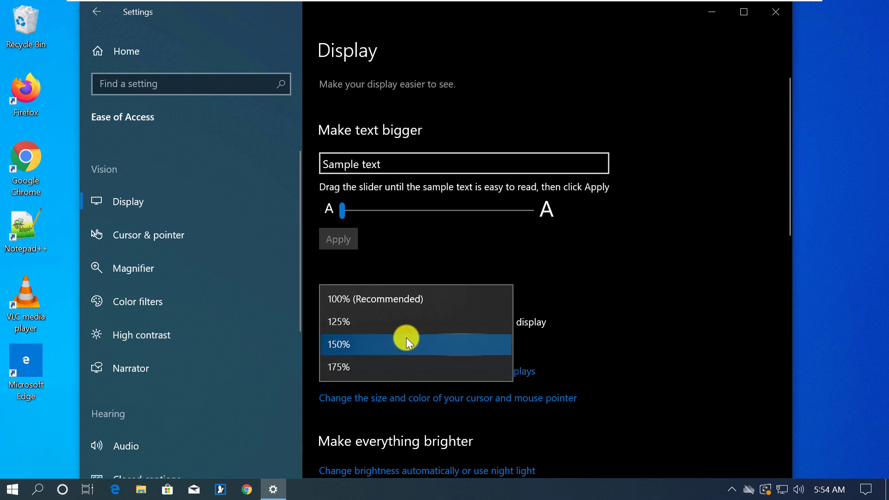
pyautogui.click(380, 303)
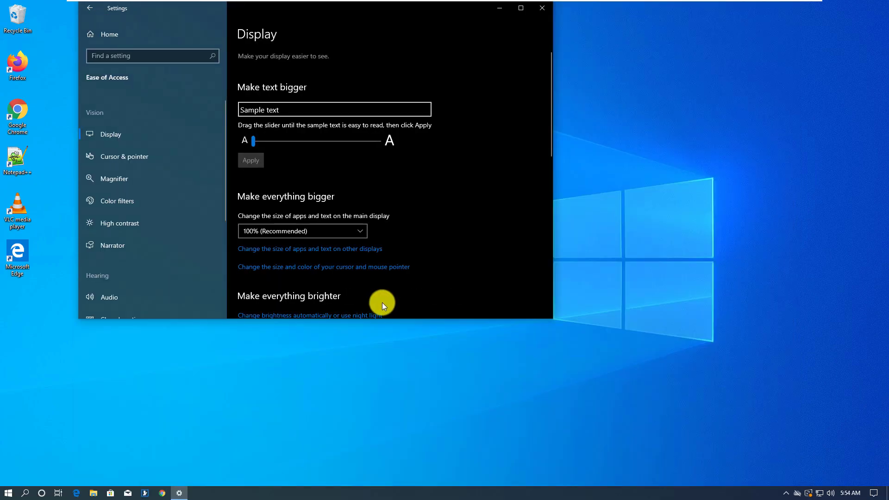